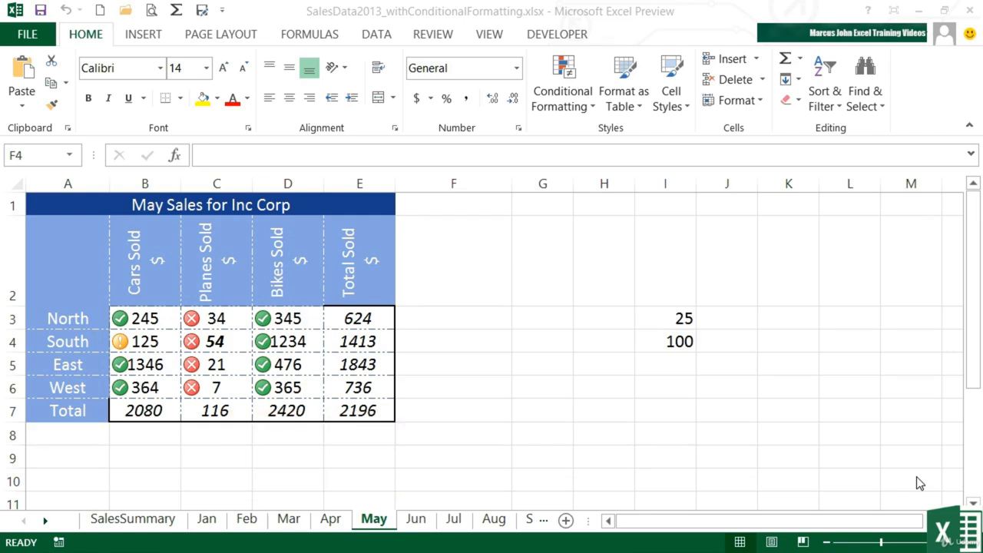
Open the conditional formatting rules manager and list the rules for This Worksheet.
click(580, 107)
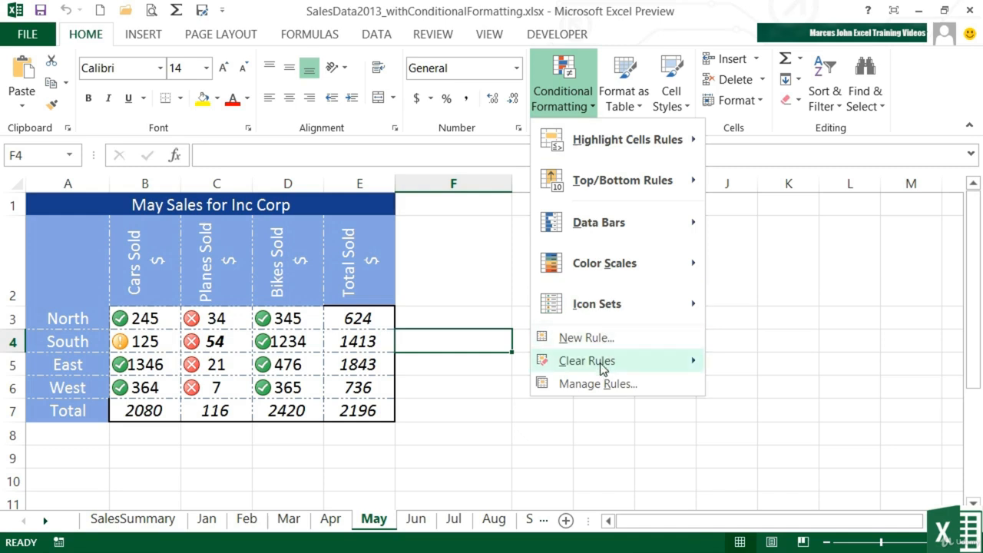
mouse_move(603, 366)
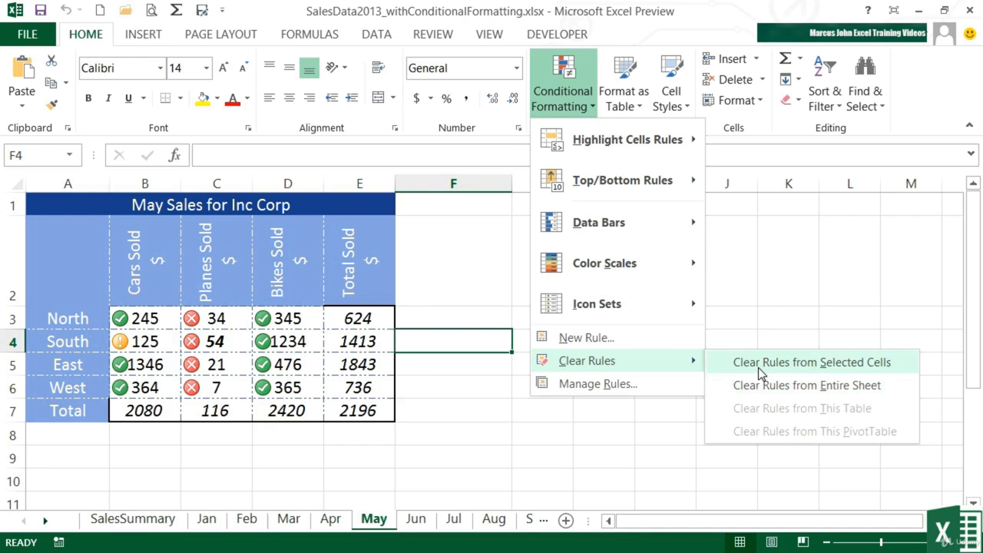
click(627, 385)
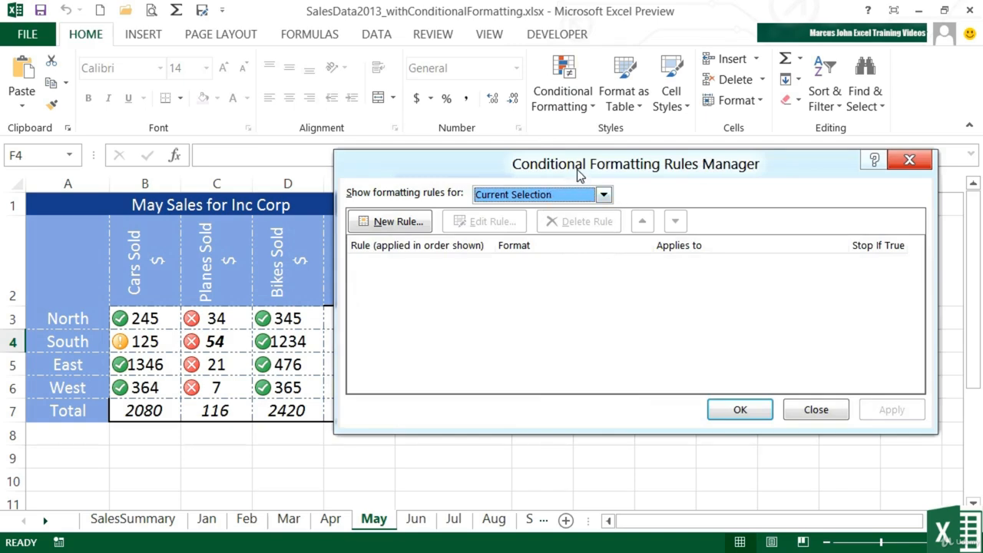
mouse_move(578, 175)
mouse_down()
mouse_move(716, 153)
mouse_move(596, 169)
mouse_up()
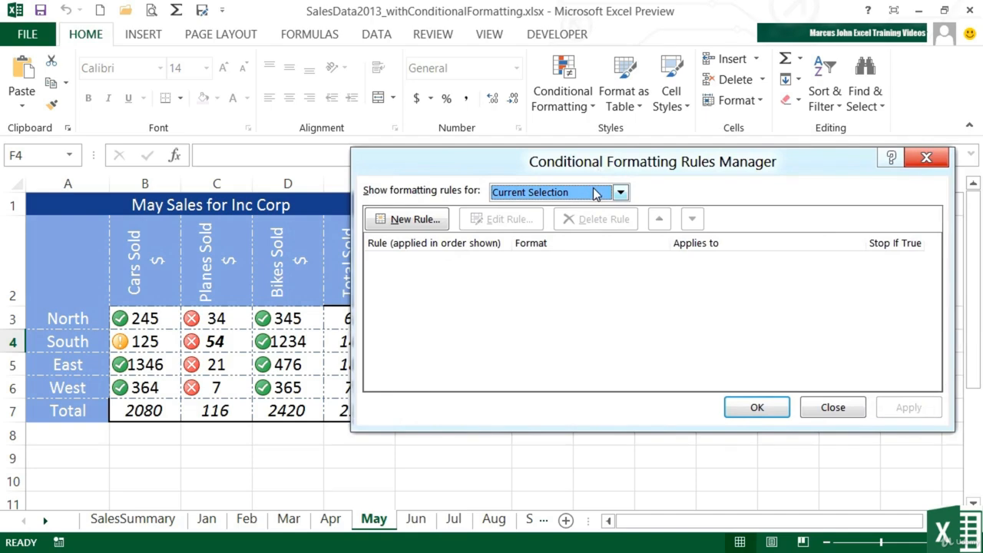
click(597, 193)
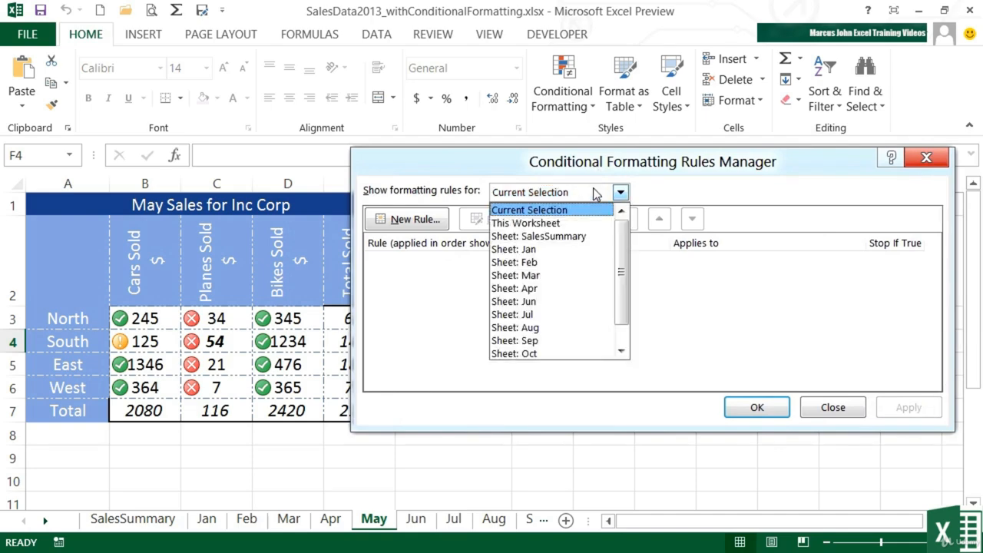
click(560, 223)
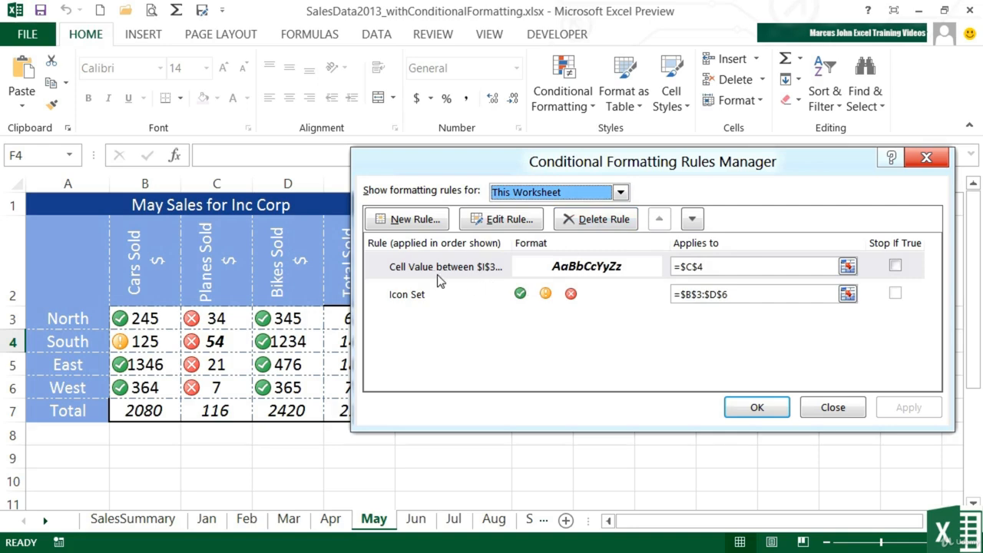
Delete the Icon Set rule that applies to B3:D6 and apply the change.
click(414, 273)
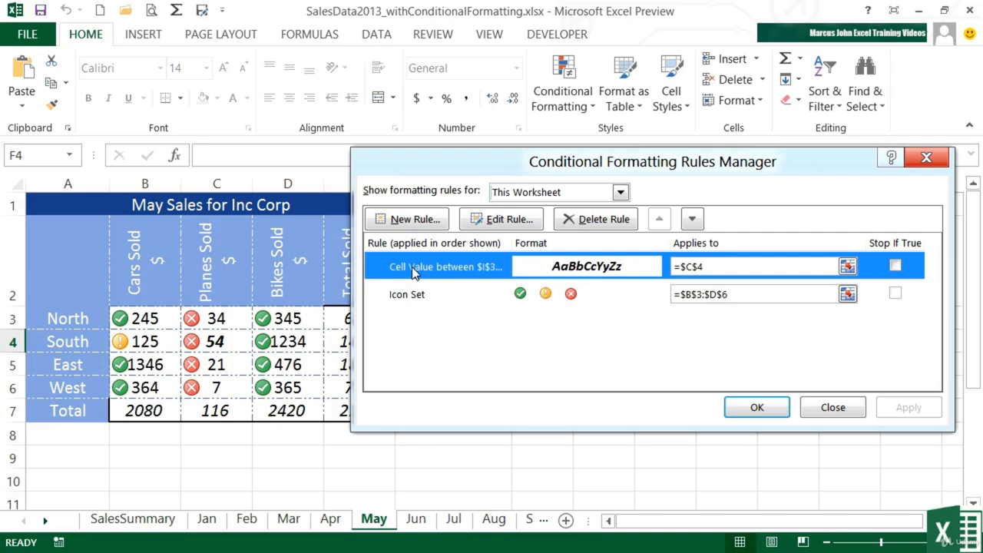
click(420, 295)
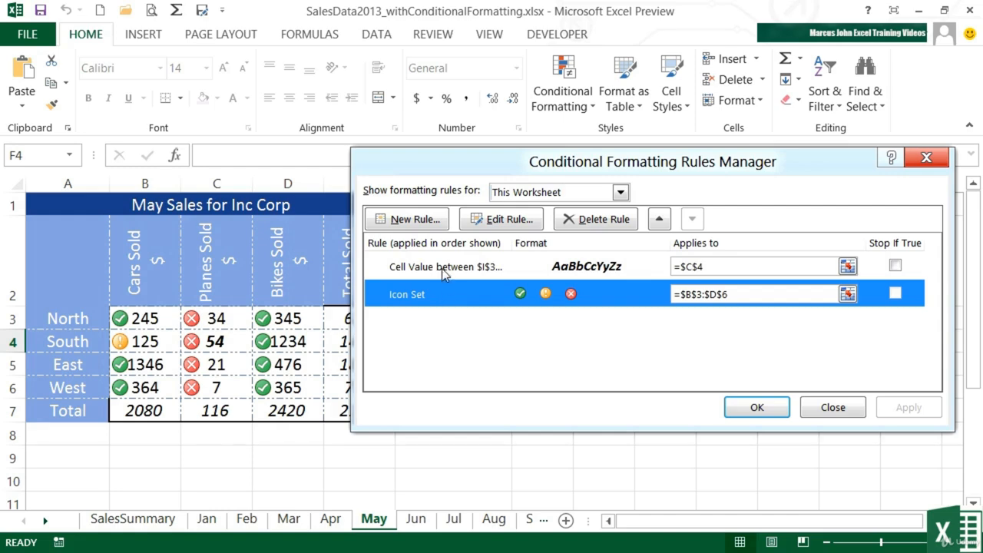
click(610, 228)
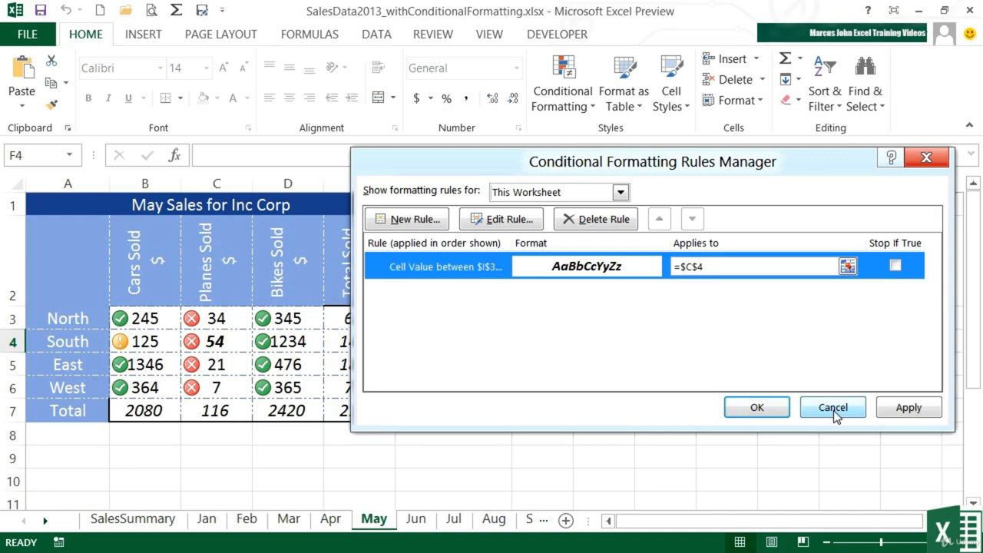
click(909, 408)
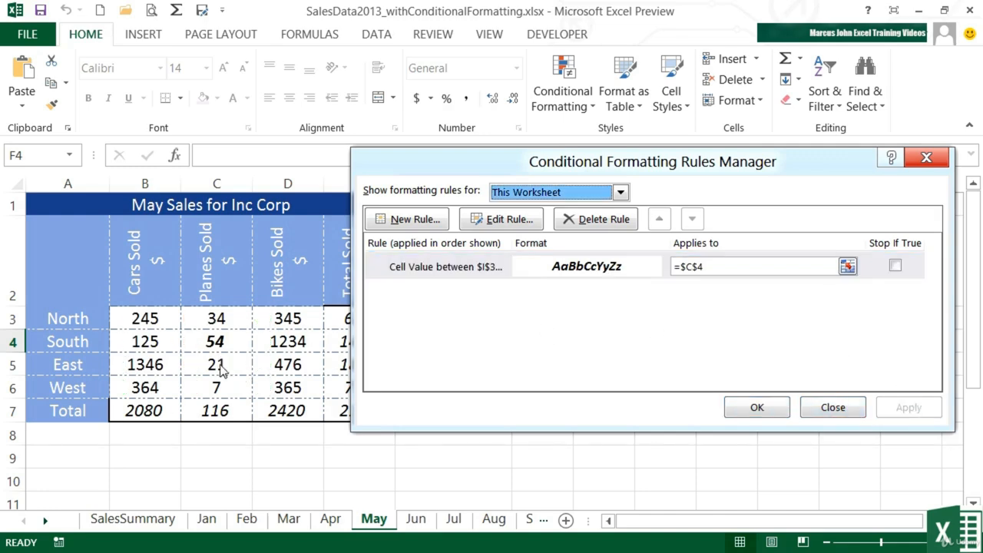
Edit the Cell Value between rule on C4 to add a light blue background fill, and save it.
click(463, 276)
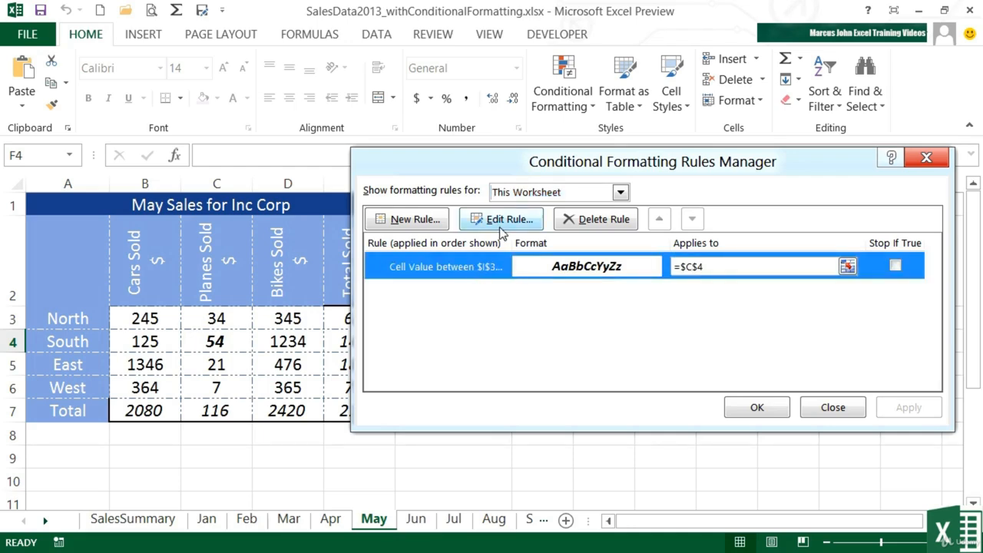
double_click(459, 274)
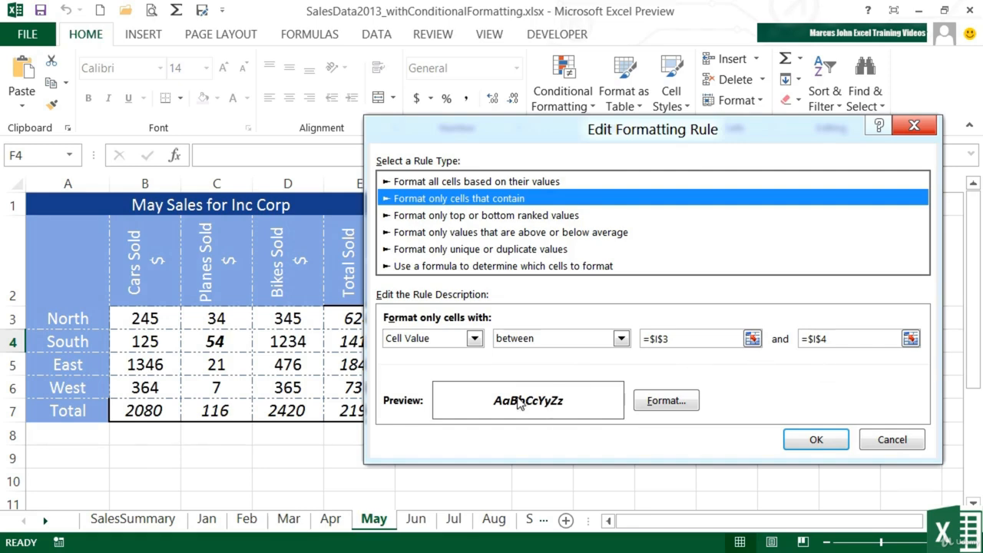
click(666, 401)
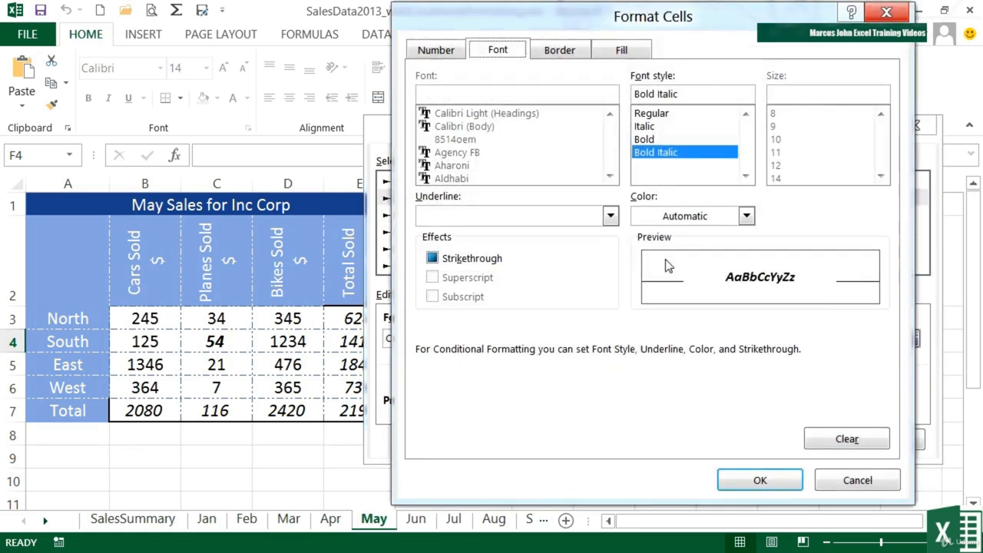
click(609, 52)
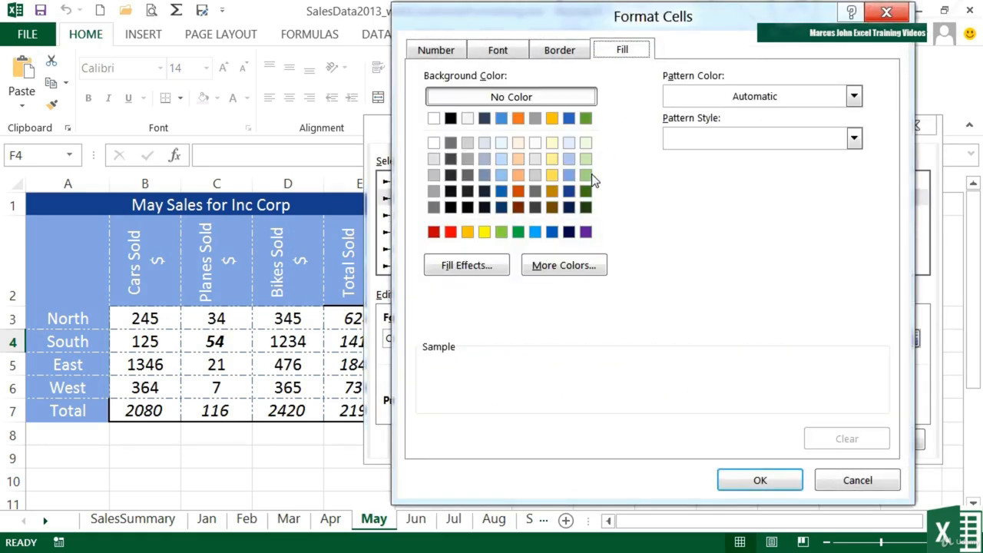
click(519, 192)
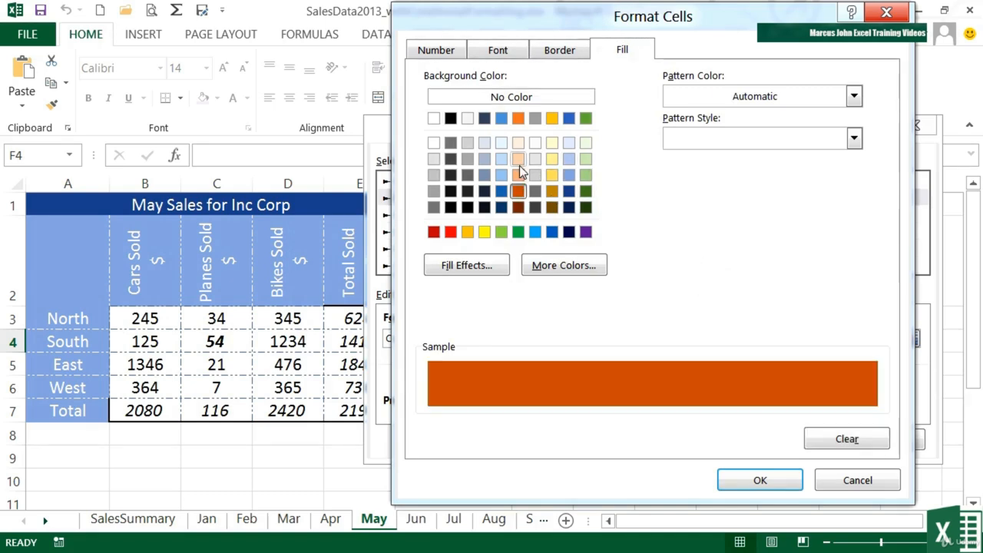
click(502, 173)
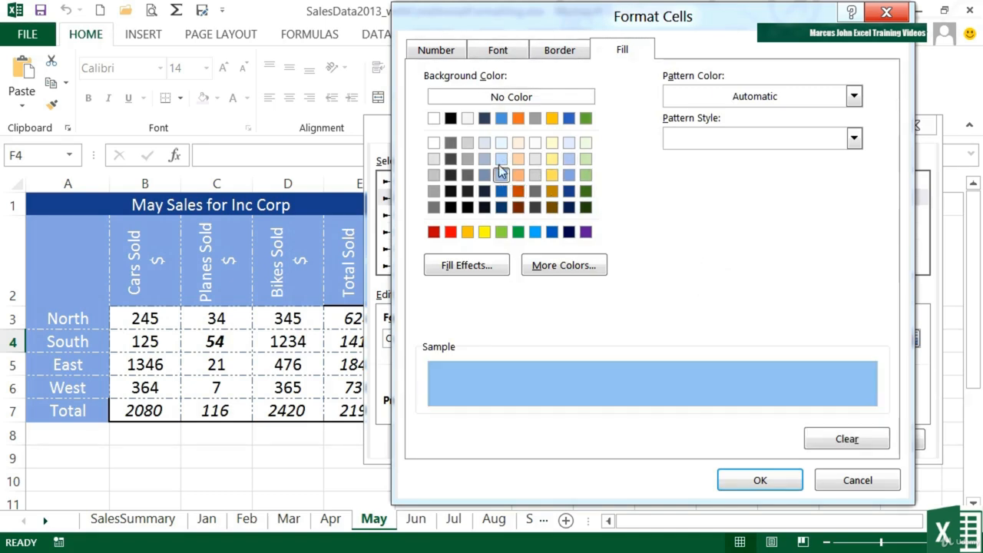
click(761, 480)
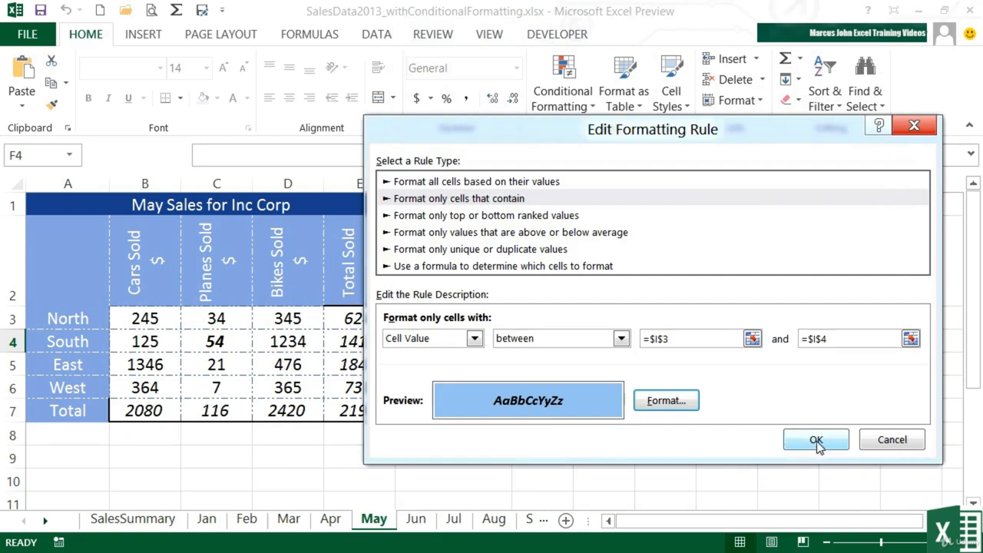
click(818, 441)
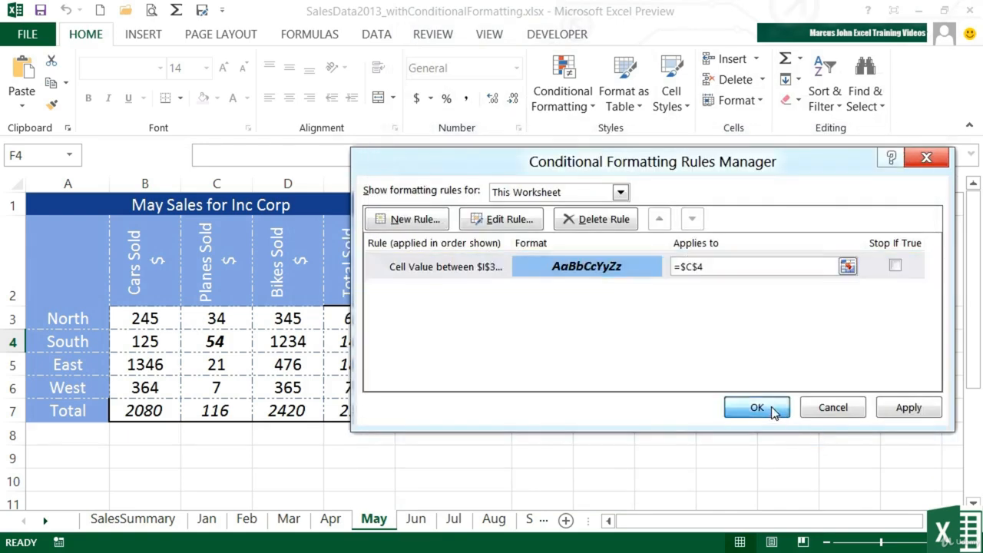
click(774, 413)
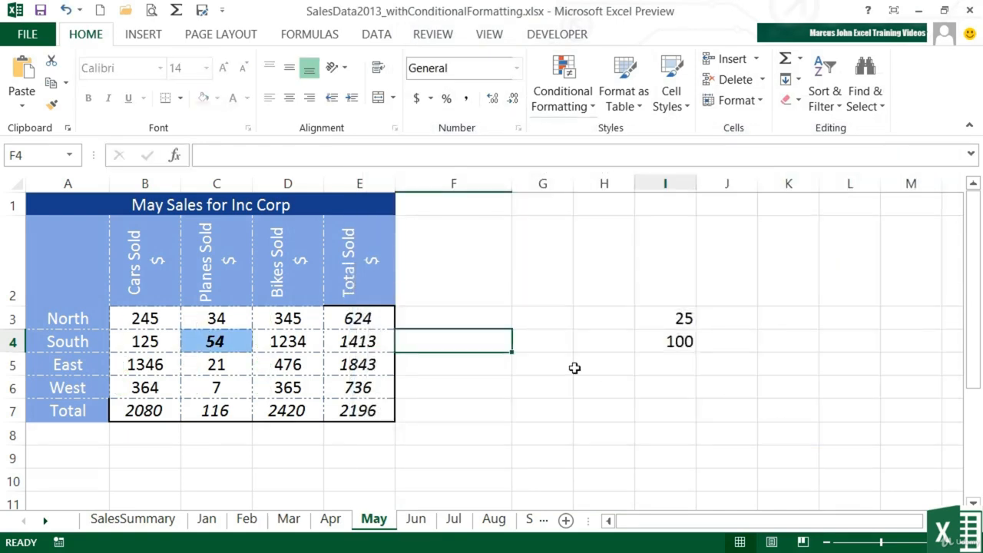
Extend the Cell Value between rule on cell C4 so that it applies to the range =$B$3:$D$6.
click(220, 342)
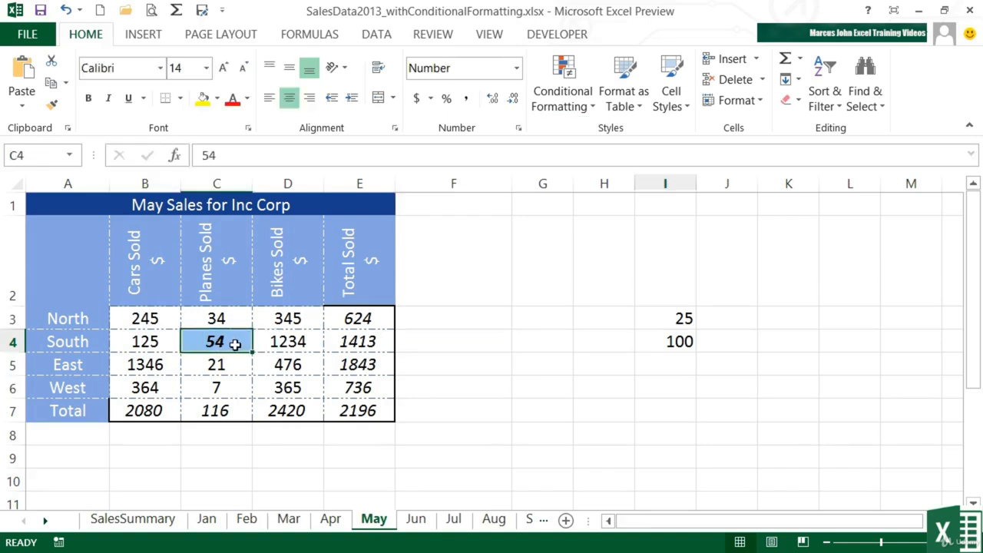
click(572, 115)
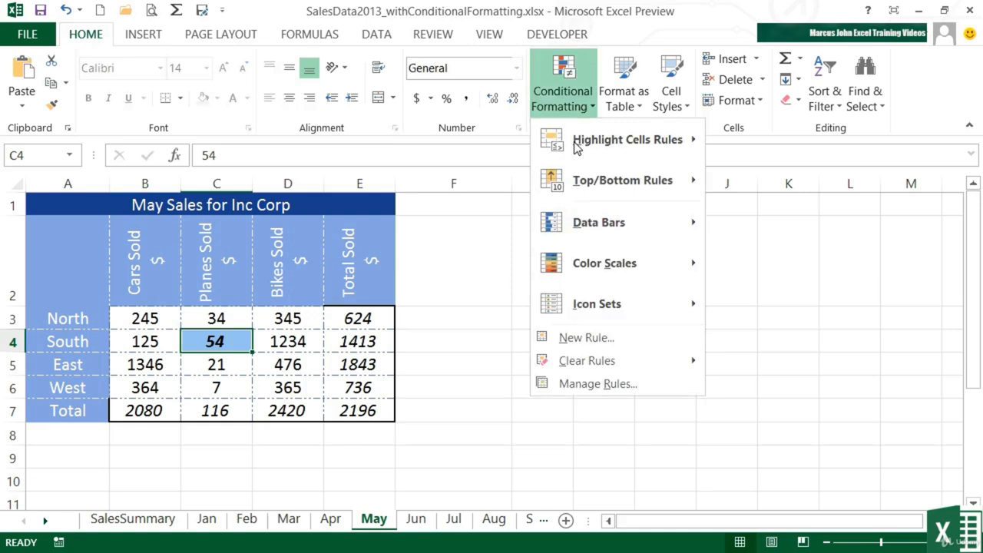
click(598, 384)
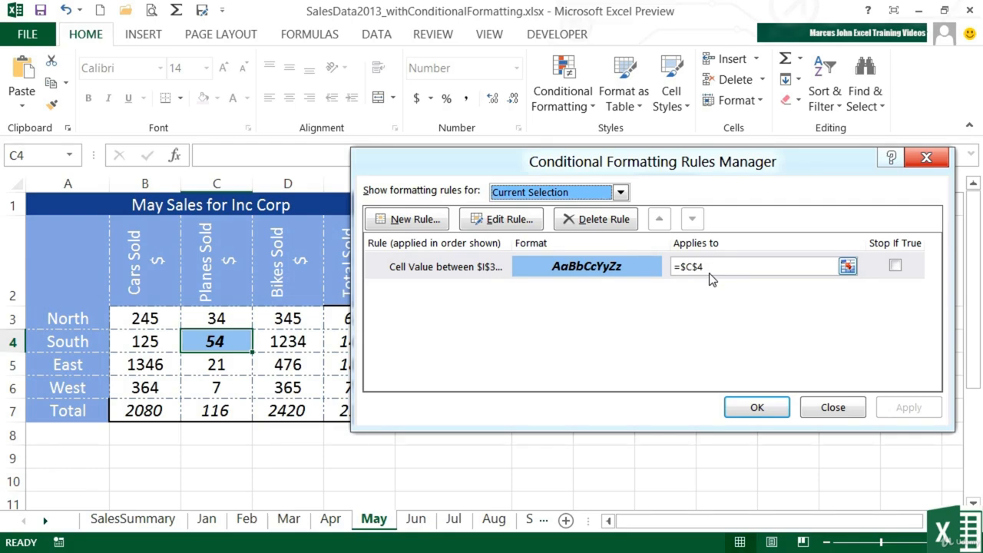
click(849, 269)
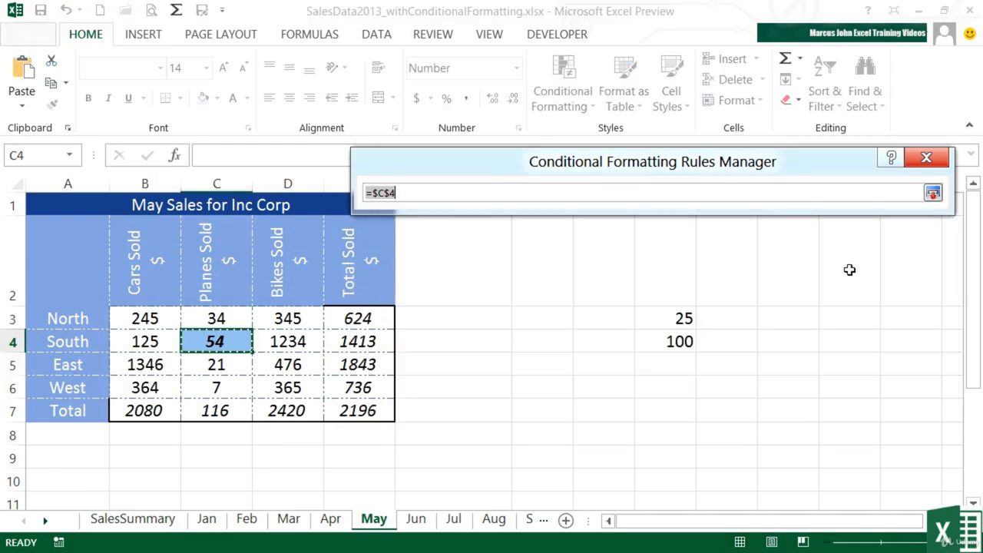
click(144, 316)
drag(144, 317, 285, 390)
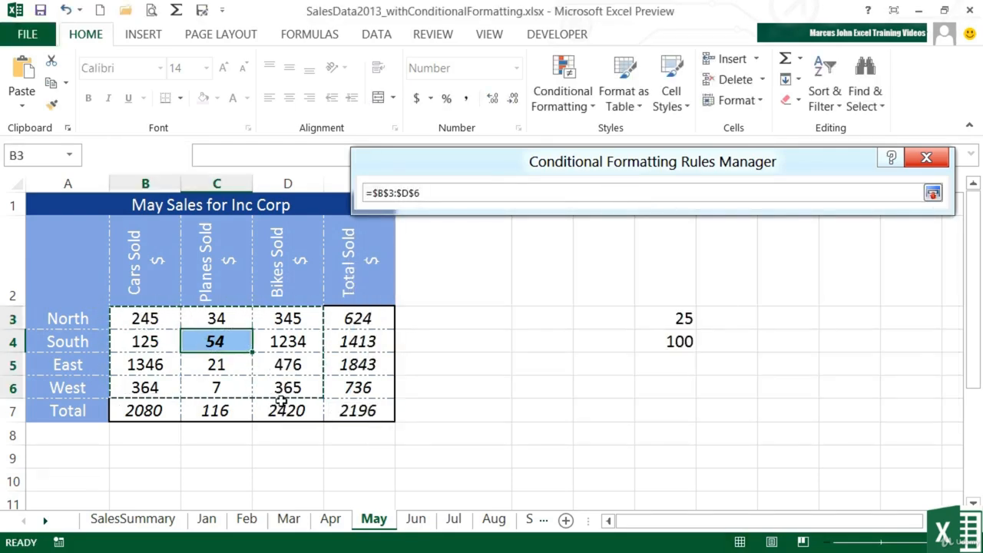
click(933, 193)
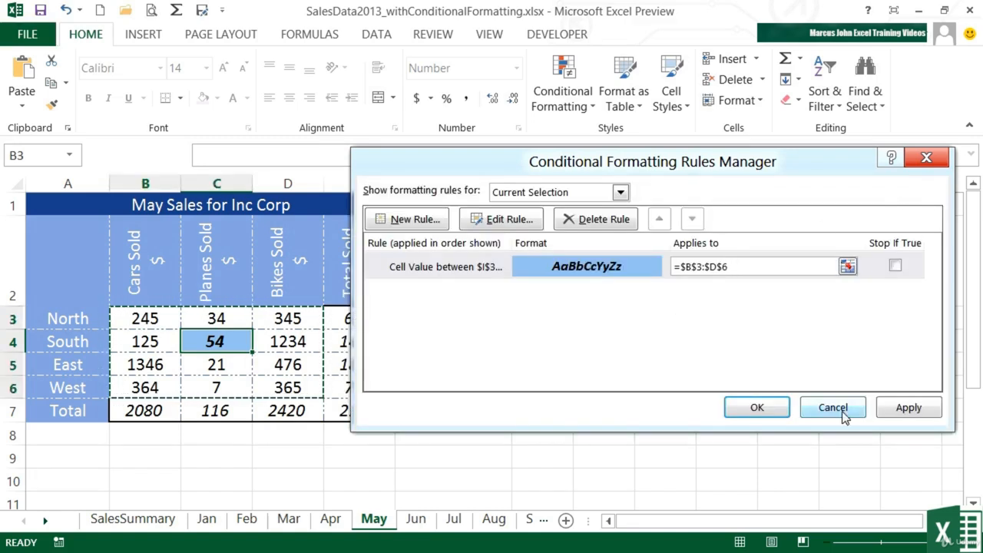
click(784, 411)
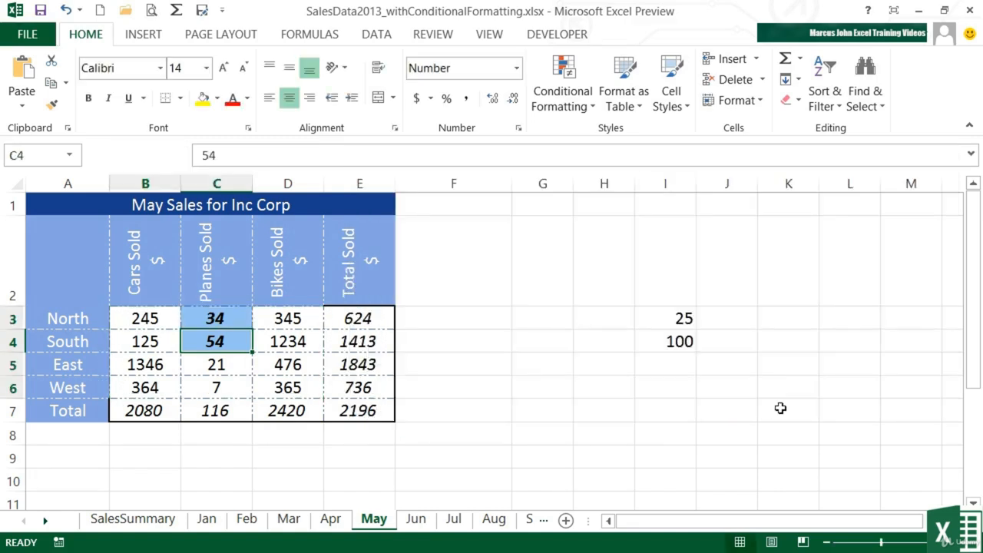
Reopen the conditional formatting rules manager and list the rules for the Feb sheet.
click(245, 370)
click(237, 319)
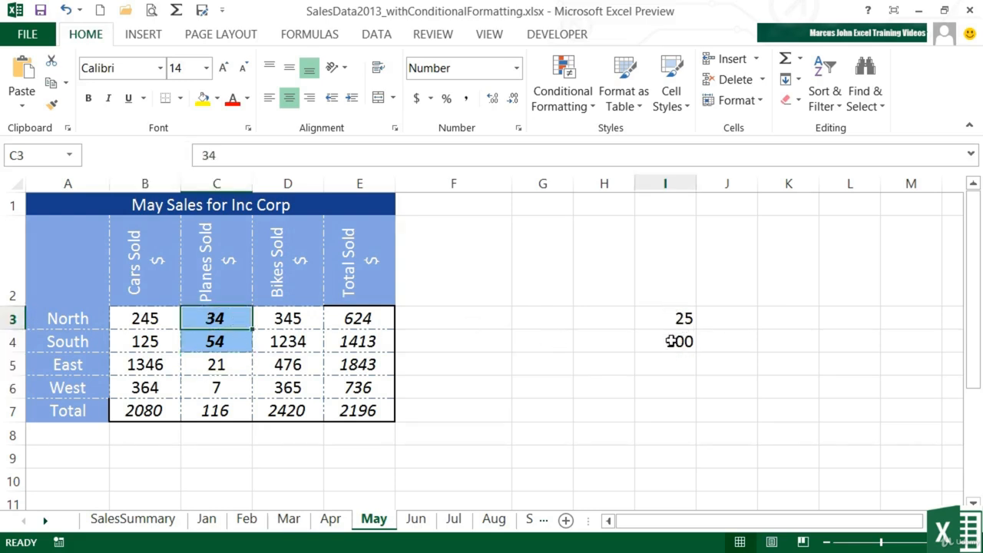
click(578, 106)
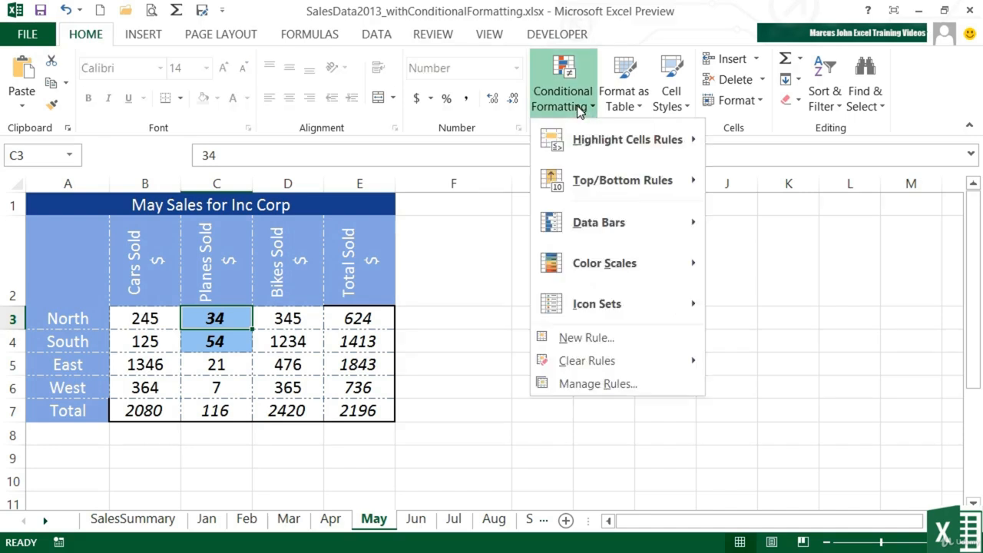
click(607, 384)
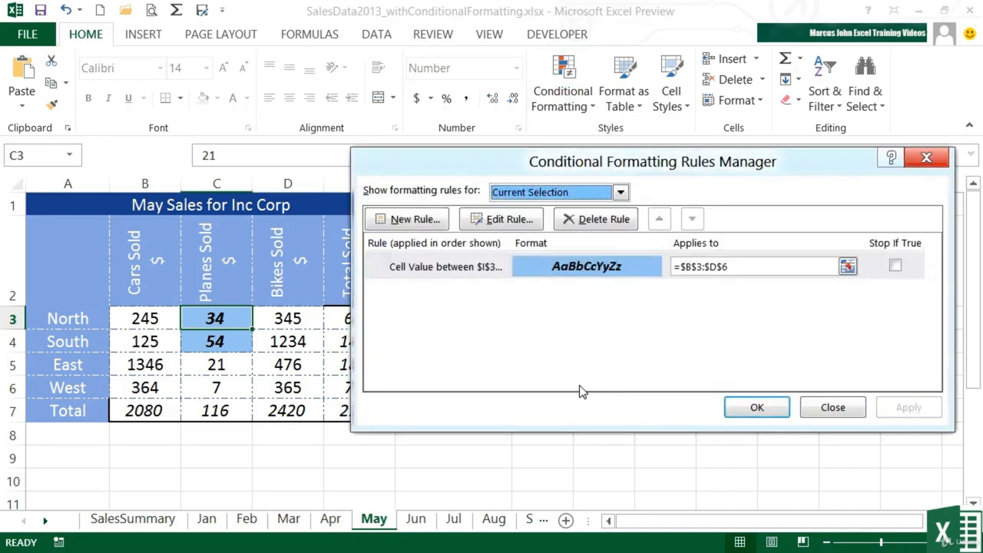
click(620, 192)
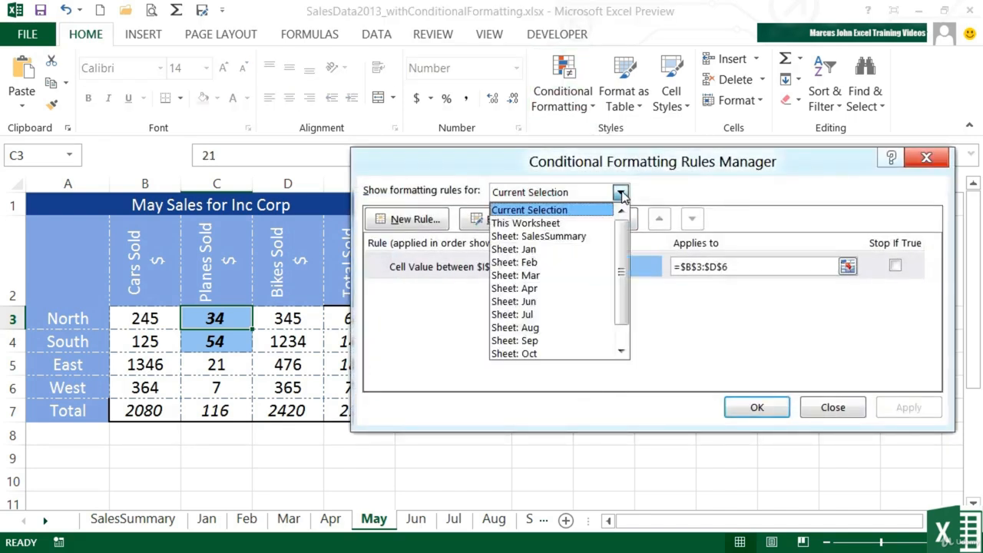
click(566, 223)
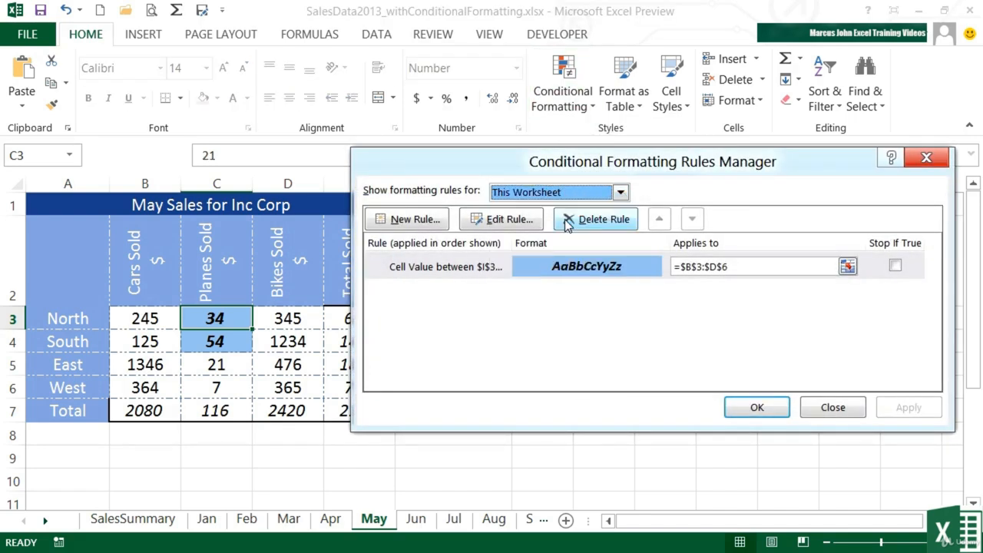
click(620, 193)
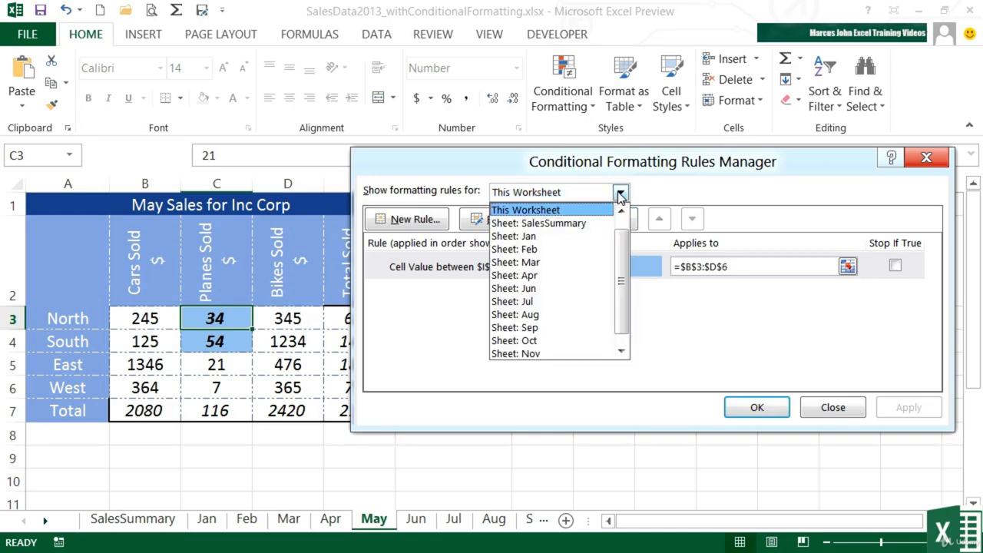
click(552, 249)
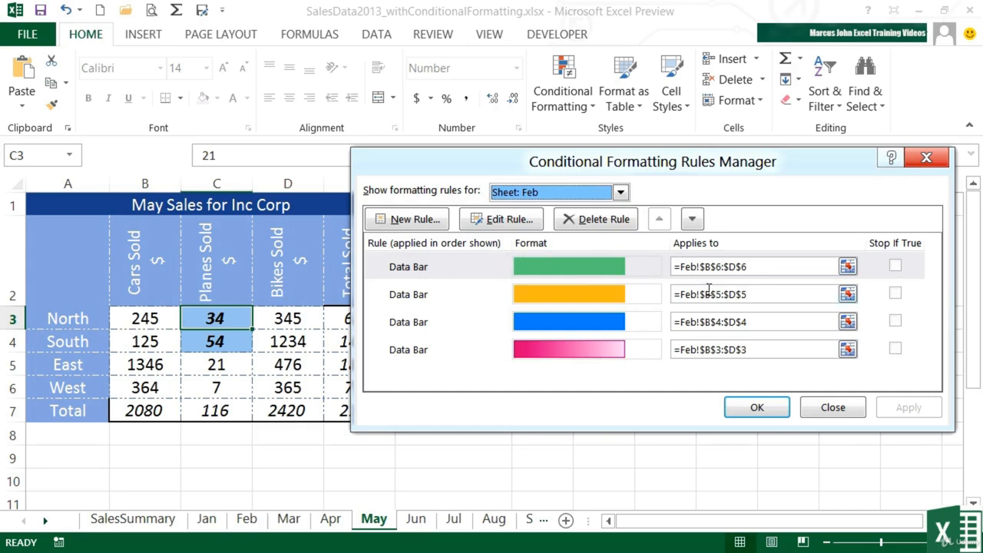
Edit the Feb sheet's Data Bar rule for B6:D6 to use a purple bar colour with a Gradient Fill.
double_click(446, 267)
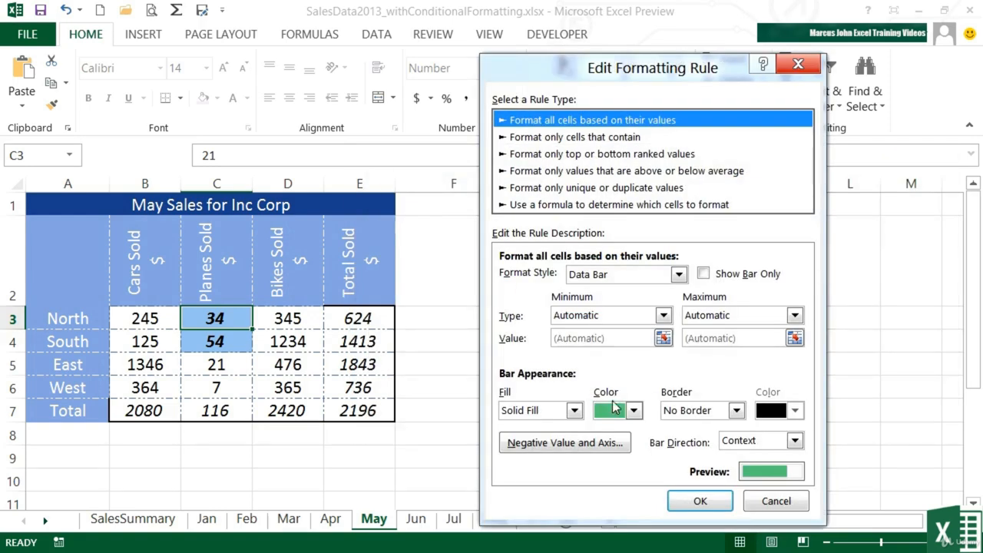
click(634, 411)
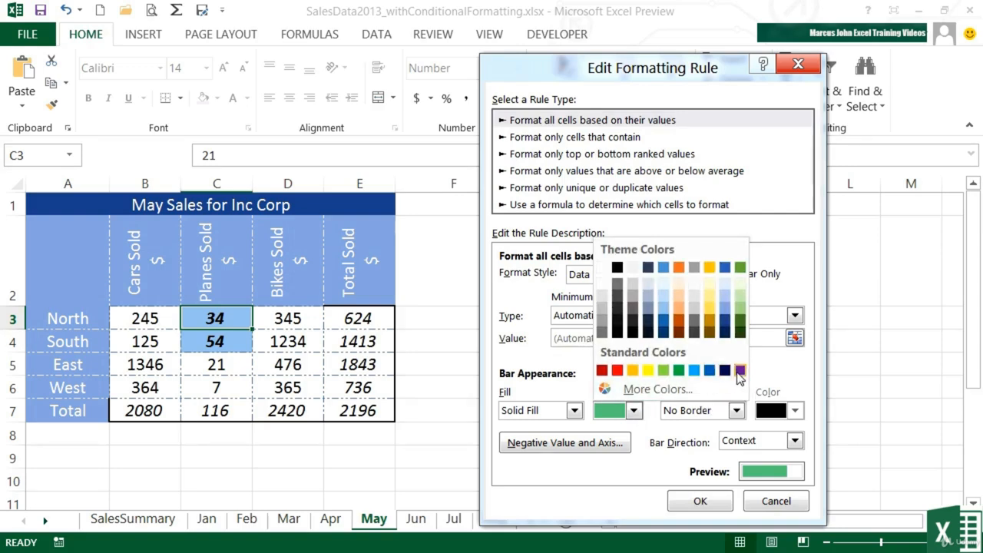
click(740, 371)
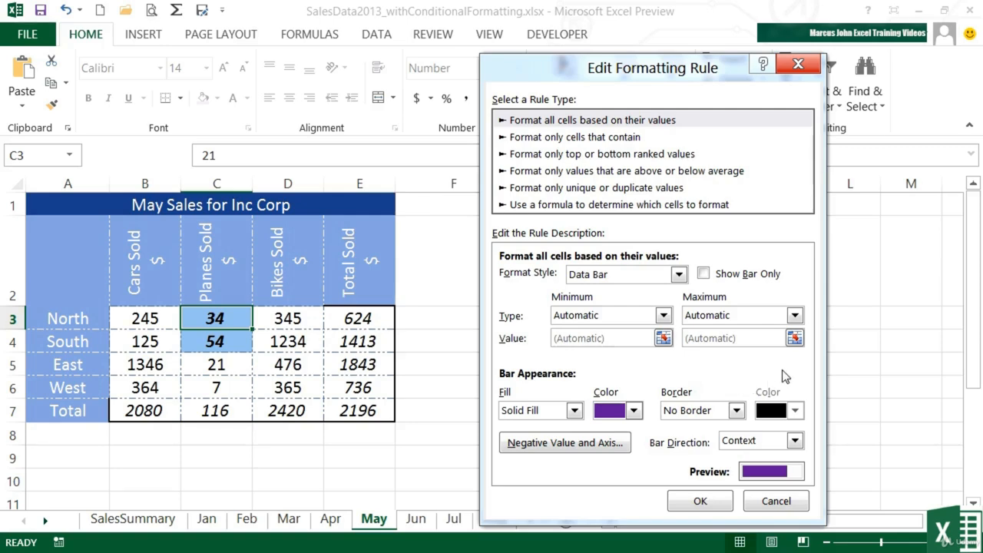
click(575, 411)
click(566, 441)
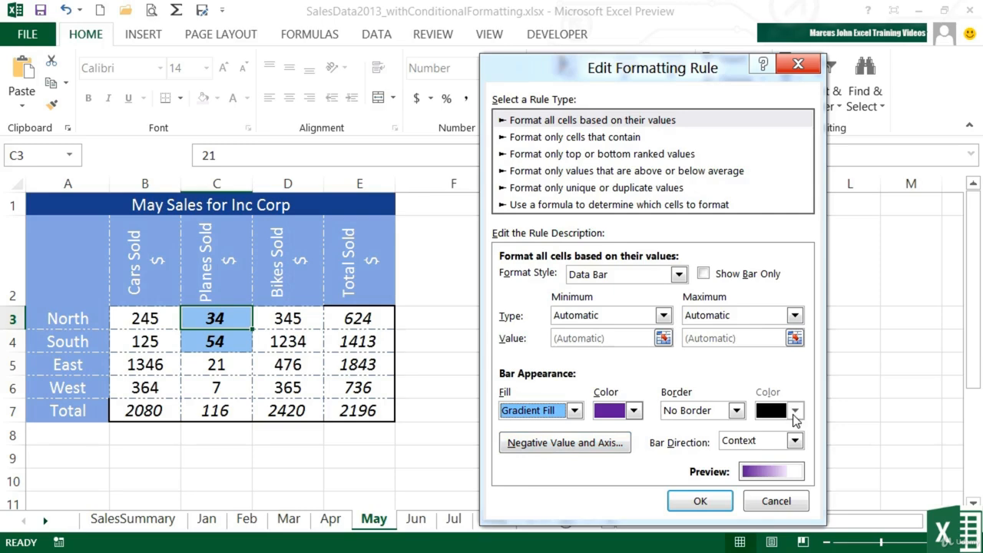
Give the B6:D6 data bars a Solid Border in dark gold and save the rule changes.
click(736, 410)
click(724, 440)
click(797, 412)
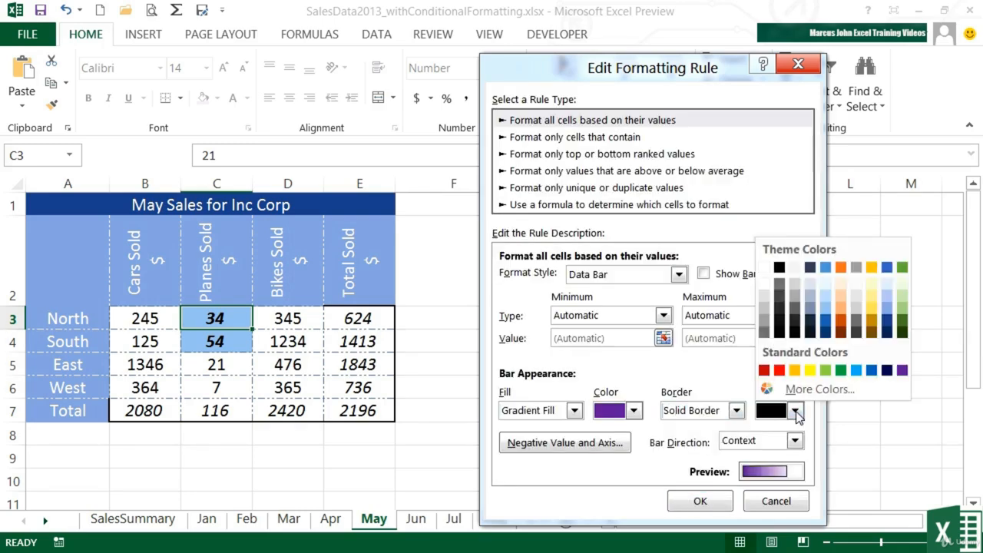
click(873, 326)
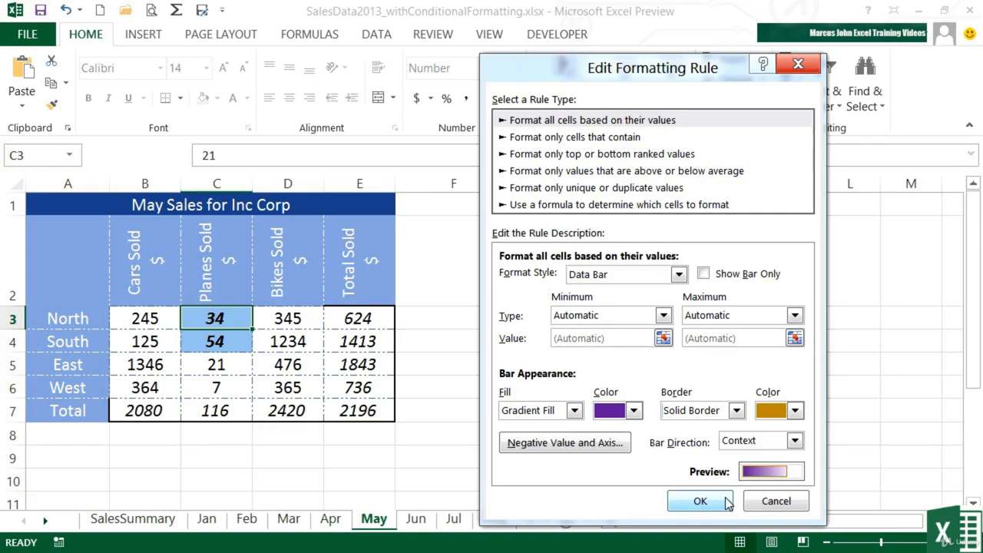
click(700, 501)
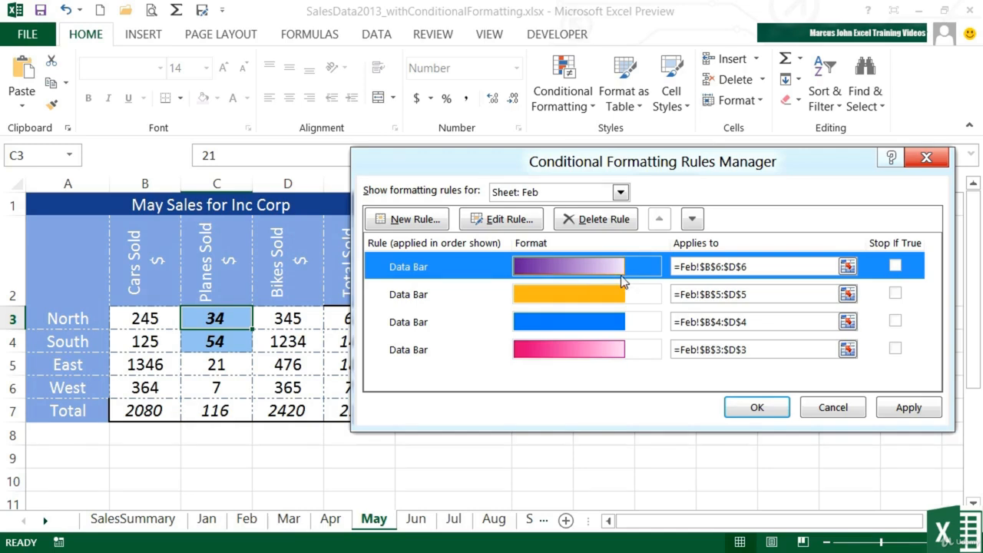
click(759, 408)
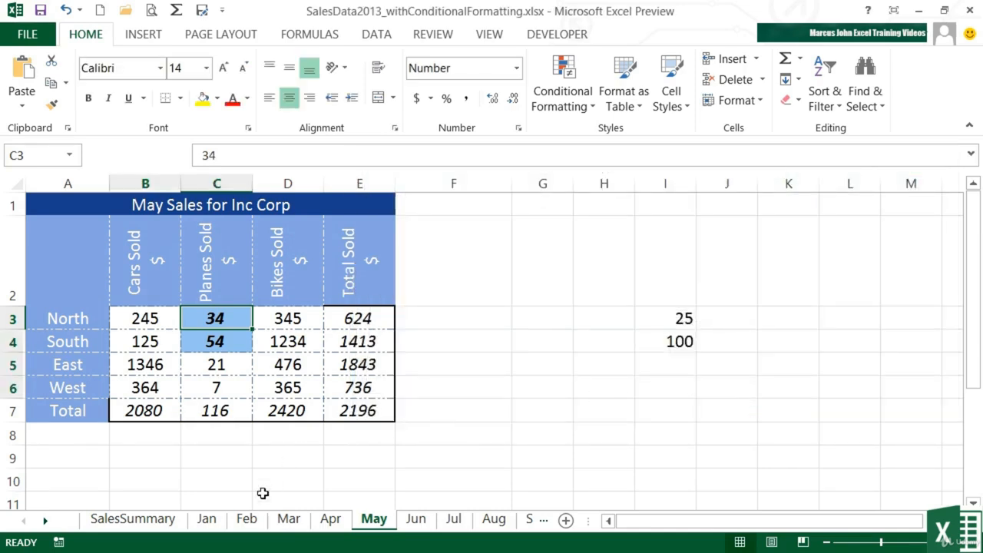
Switch to the Feb sheet, list all of this worksheet's conditional formatting rules and select the Data Bar rule for B4:D4.
click(247, 521)
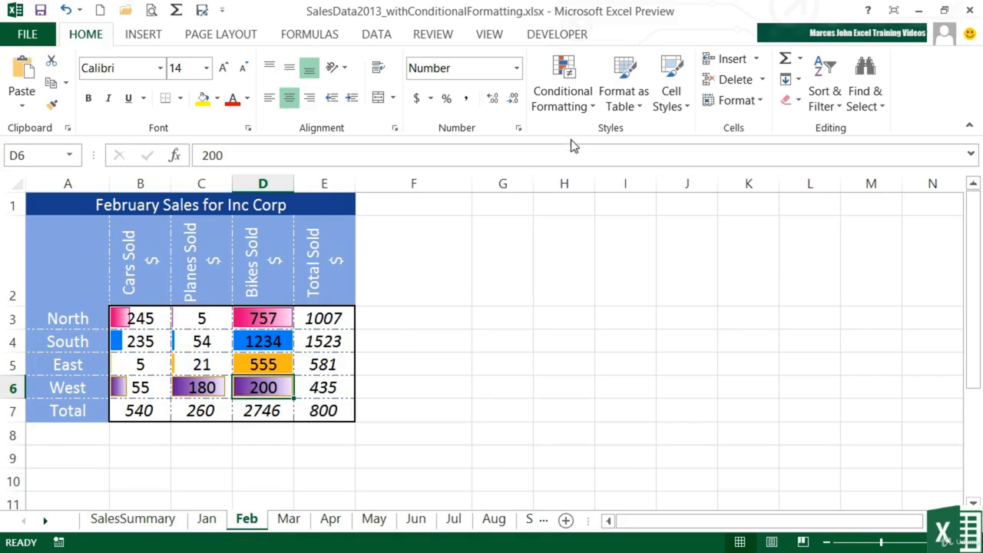
click(591, 107)
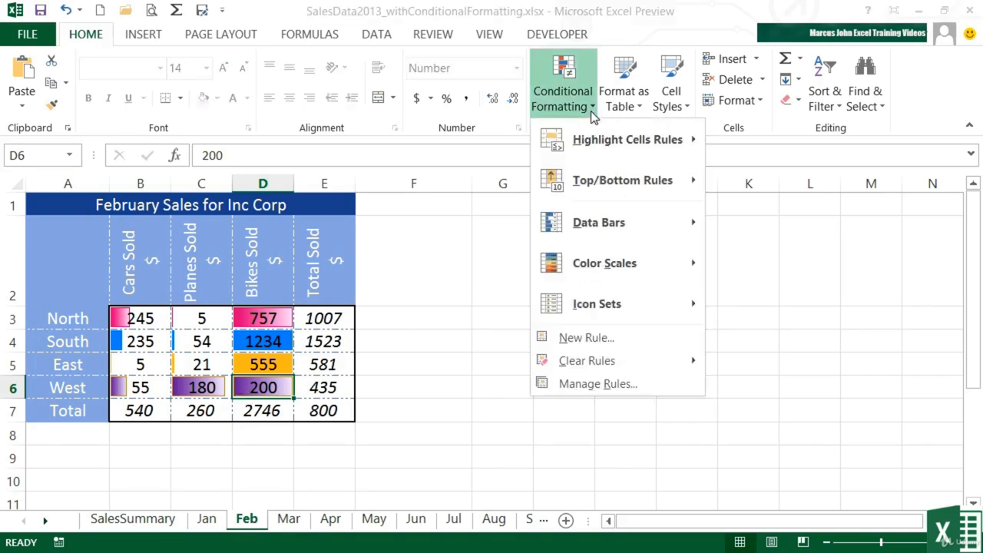
click(599, 385)
click(608, 194)
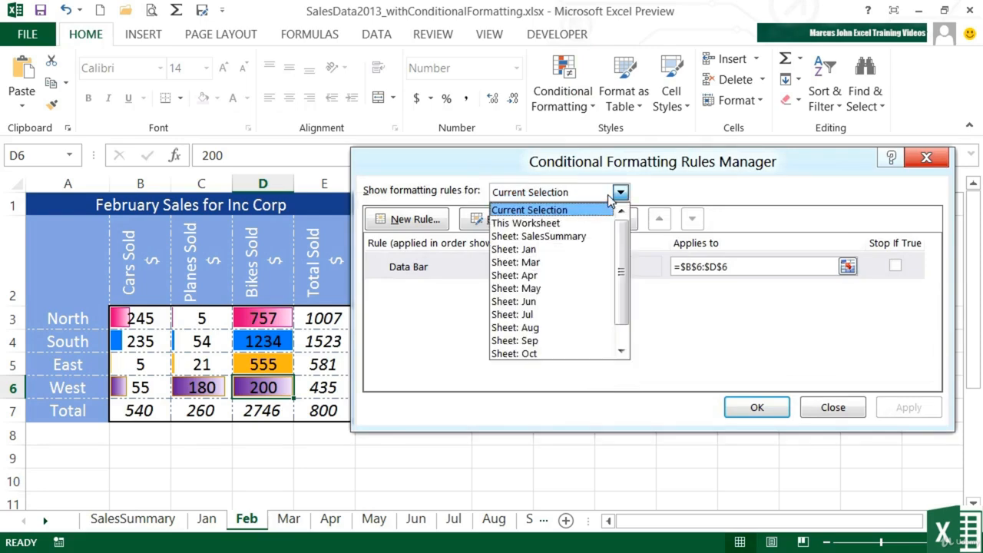
click(572, 223)
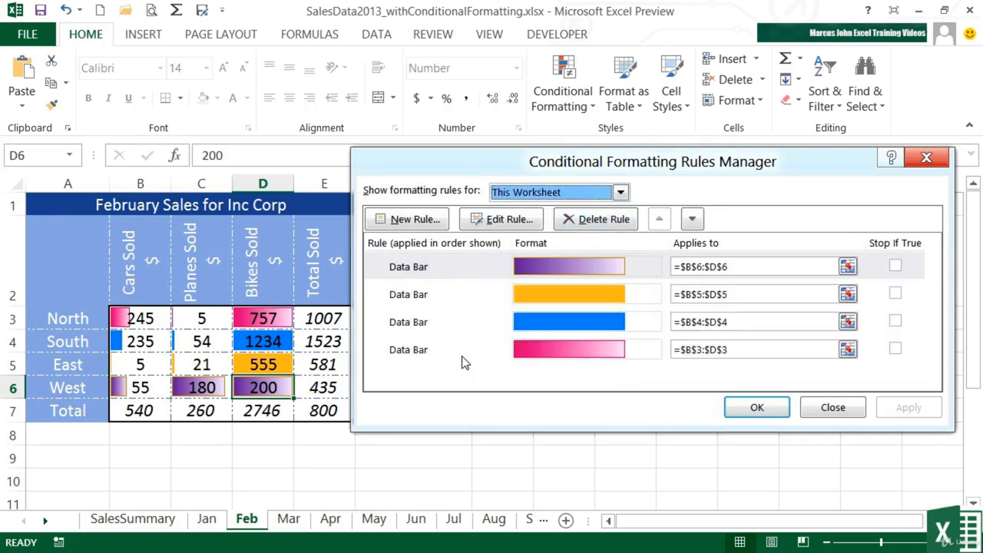
click(453, 330)
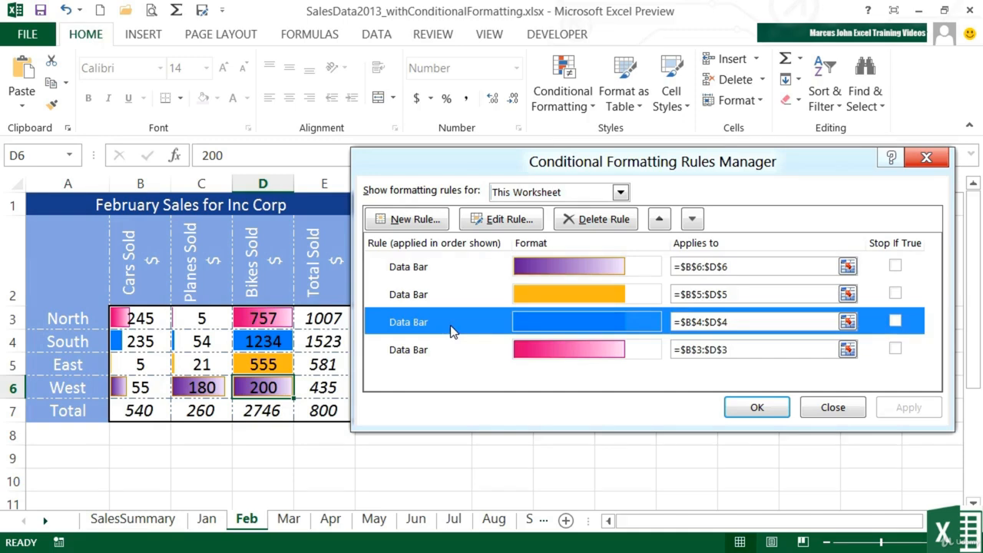